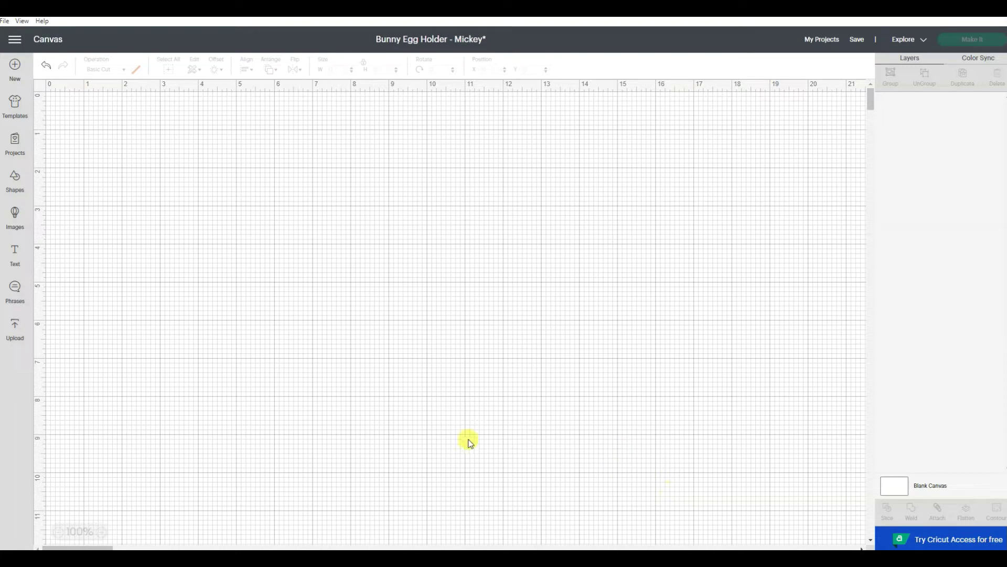
Step: Upload MickeyMouseEggHolder_ShawnMosch.svg as a cut image under its existing name
{"action": "left_click", "coordinate": [15, 327]}
{"action": "left_click", "coordinate": [269, 278]}
{"action": "left_click", "coordinate": [524, 290]}
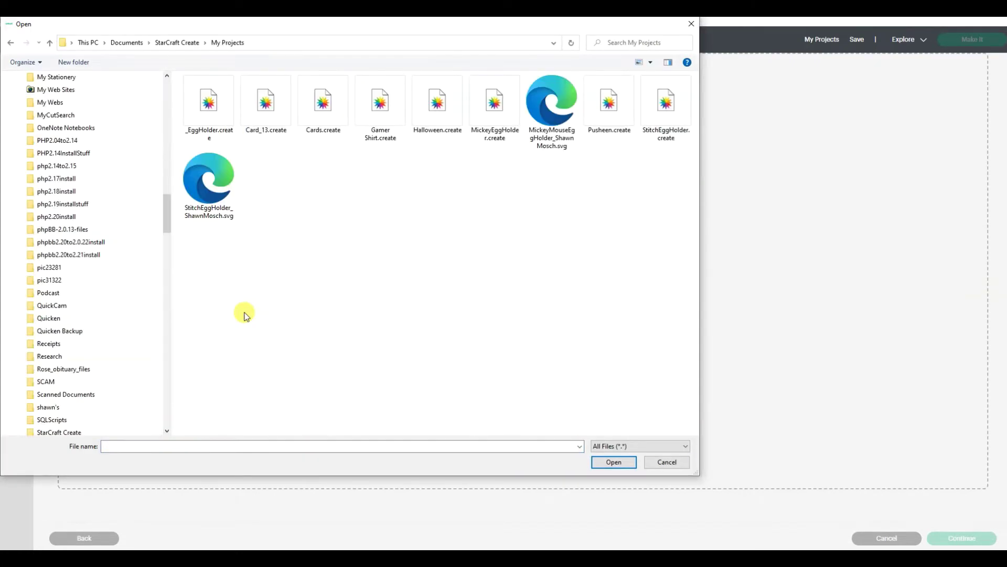
{"action": "double_click", "coordinate": [551, 110]}
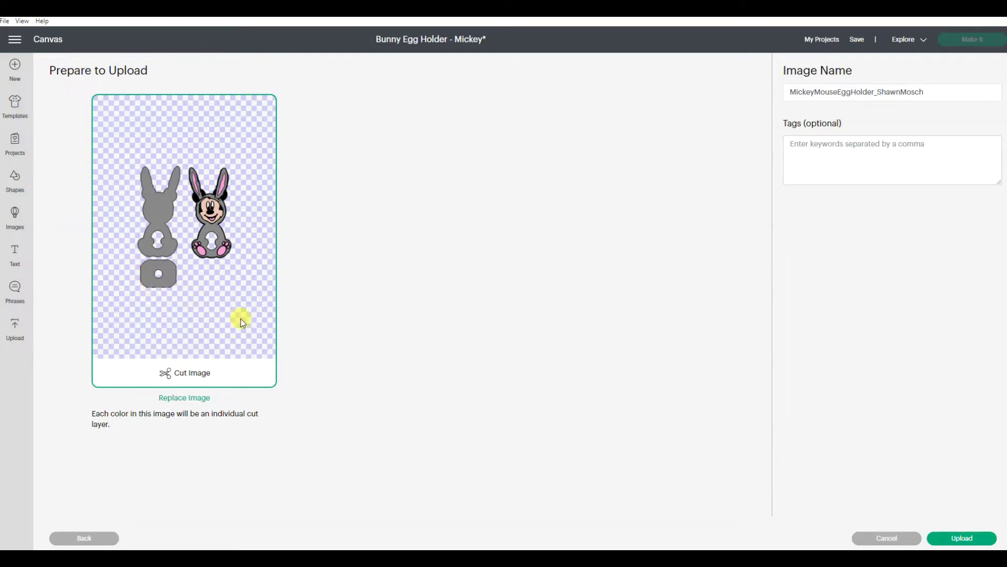
{"action": "left_click", "coordinate": [964, 529]}
{"action": "left_click", "coordinate": [956, 540]}
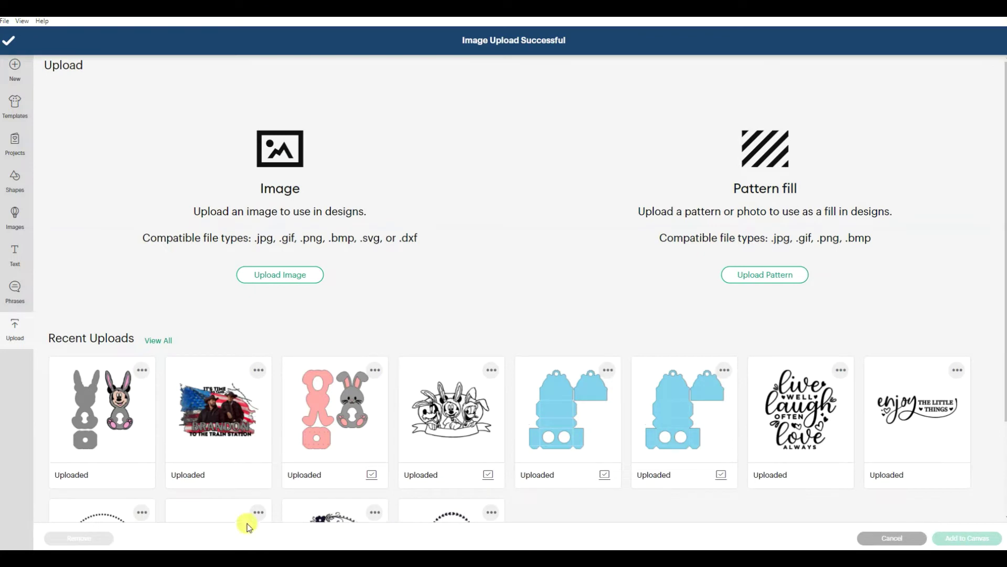
Step: Place the uploaded Mickey bunny image on the canvas at about X 2.9, Y 0.81 and ungroup it into separate pieces
{"action": "left_click", "coordinate": [106, 427]}
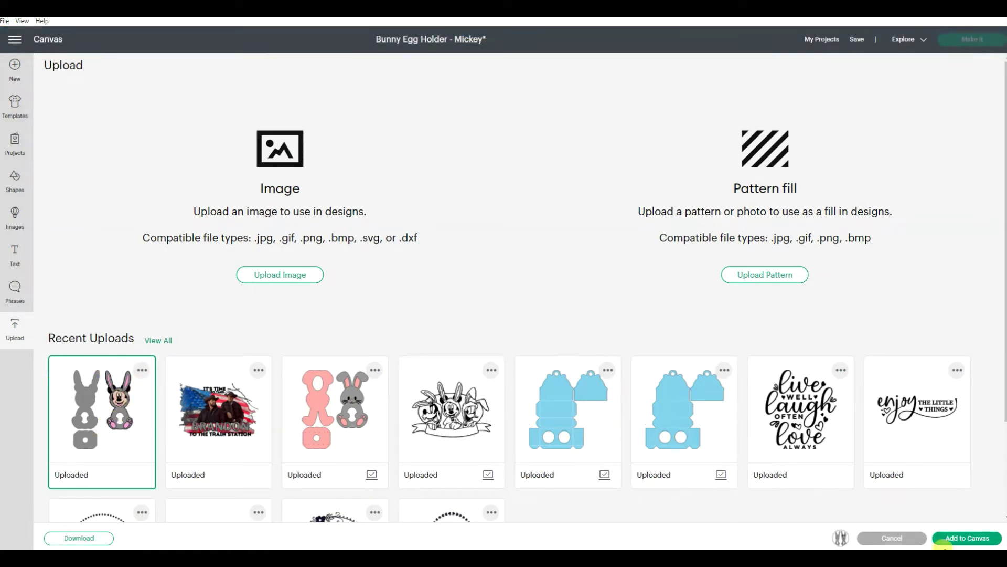
{"action": "left_click", "coordinate": [956, 541]}
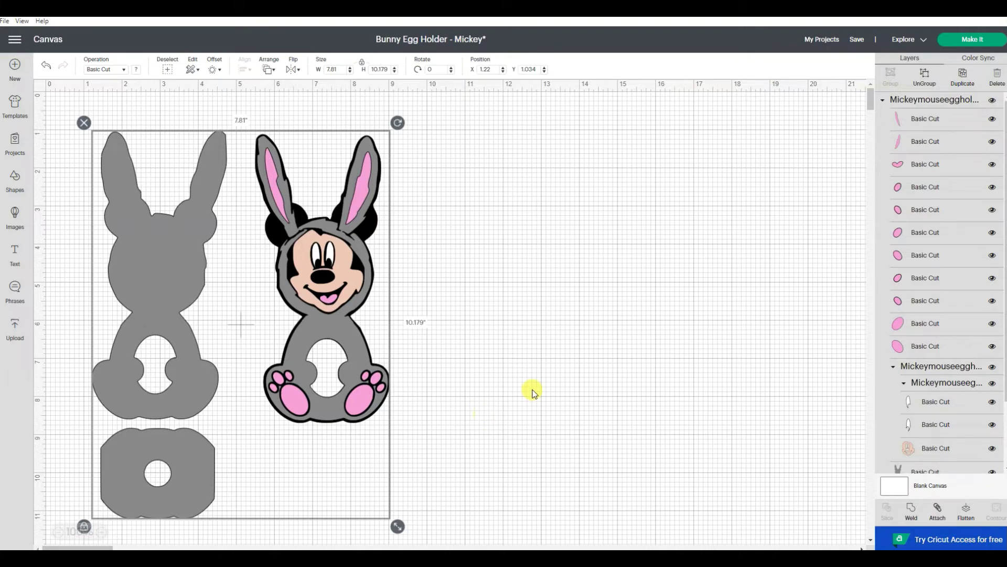
{"action": "left_click_drag", "start_coordinate": [161, 328], "coordinate": [239, 293]}
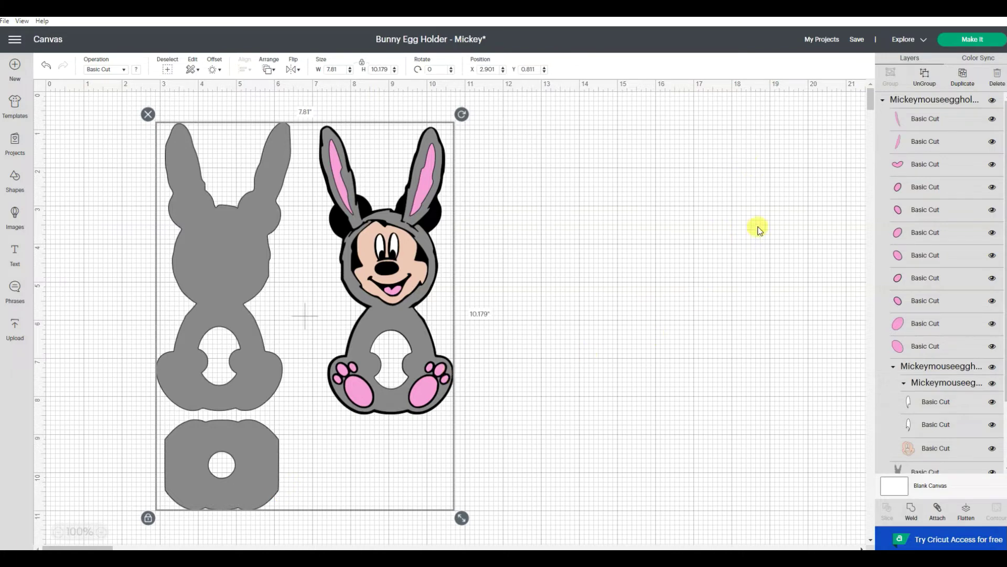
{"action": "left_click", "coordinate": [928, 77]}
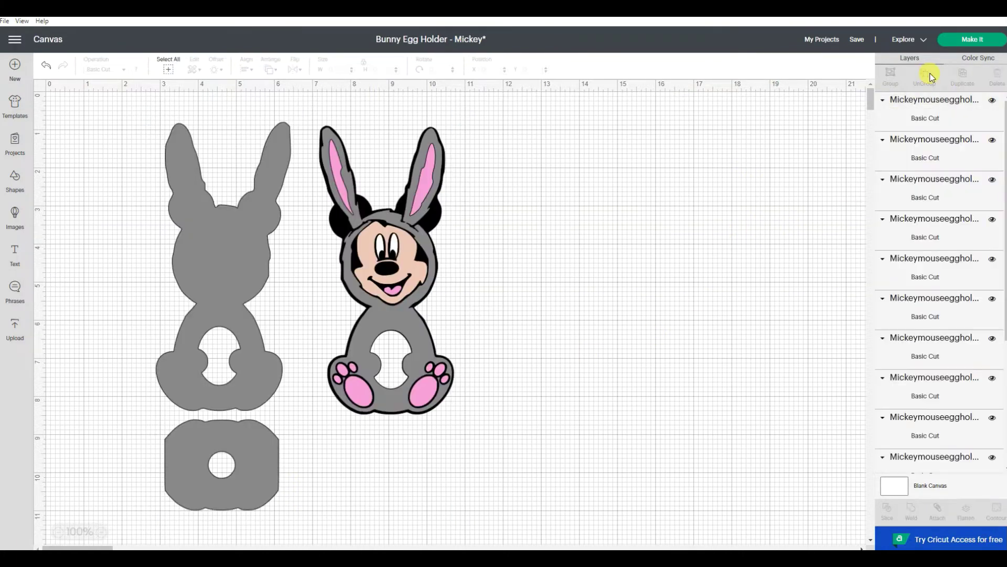
Step: Insert a score line for the rectangular base piece and set its length to 3 inches
{"action": "left_click", "coordinate": [261, 491]}
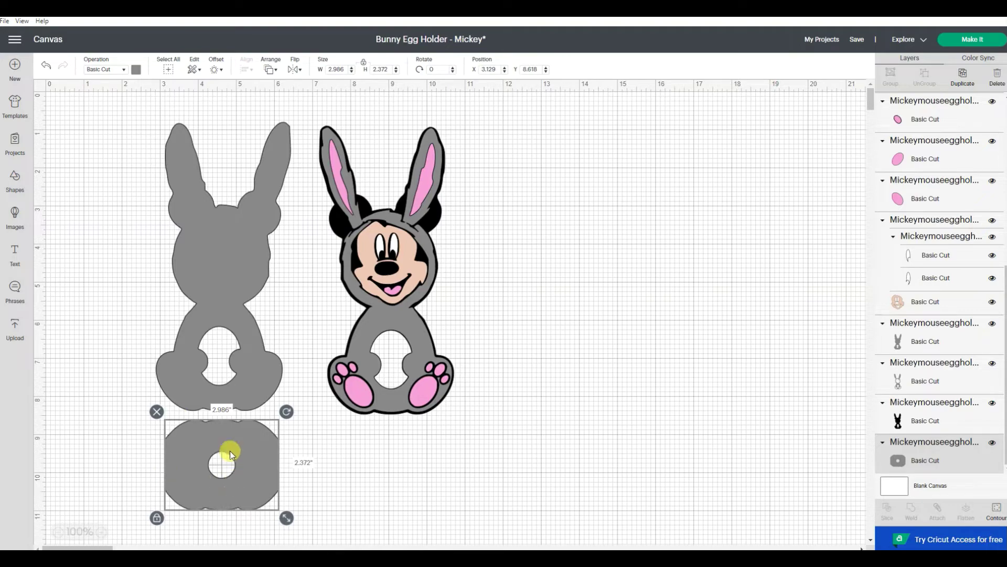
{"action": "left_click", "coordinate": [13, 181]}
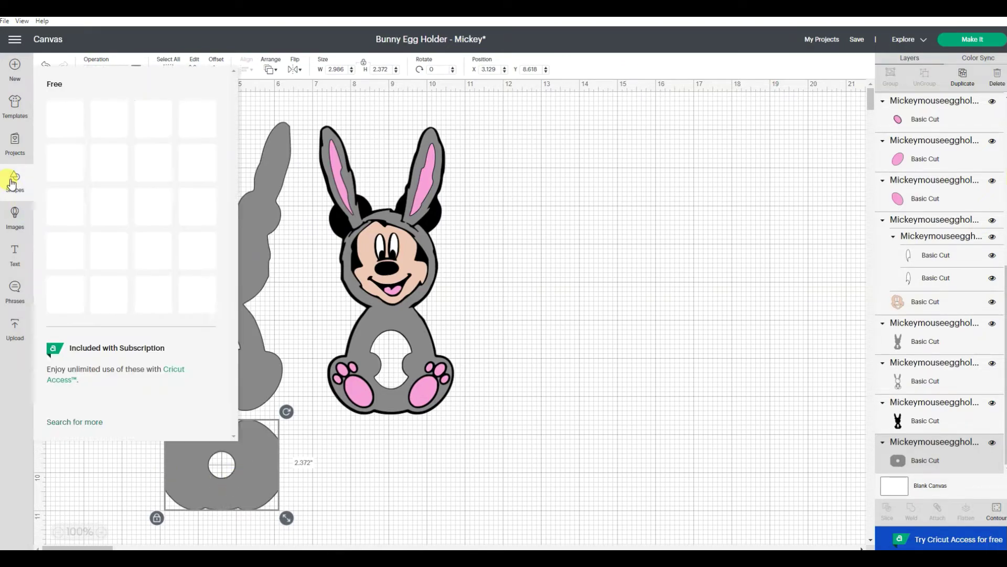
{"action": "left_click", "coordinate": [62, 118]}
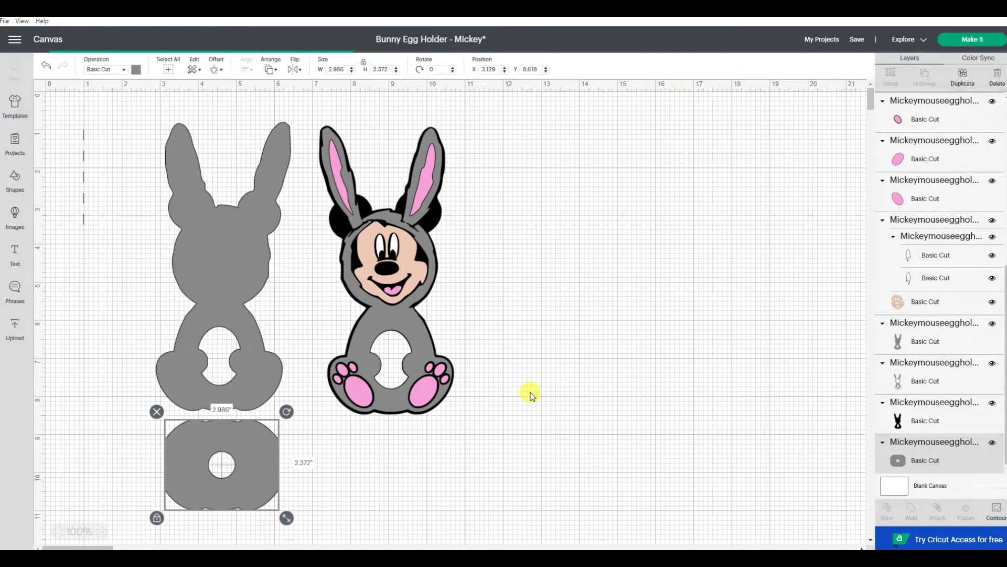
{"action": "left_click", "coordinate": [269, 495]}
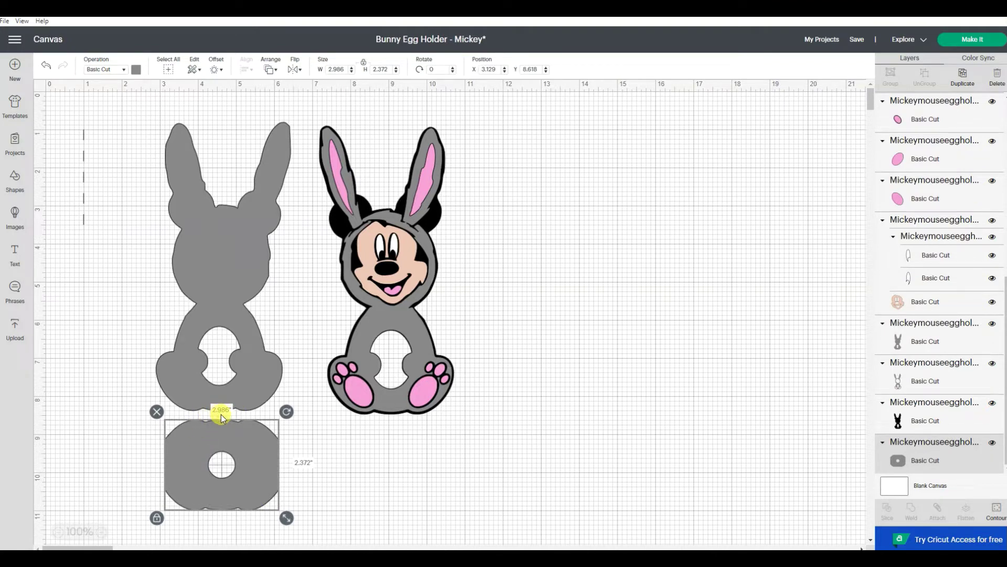
{"action": "left_click", "coordinate": [86, 194]}
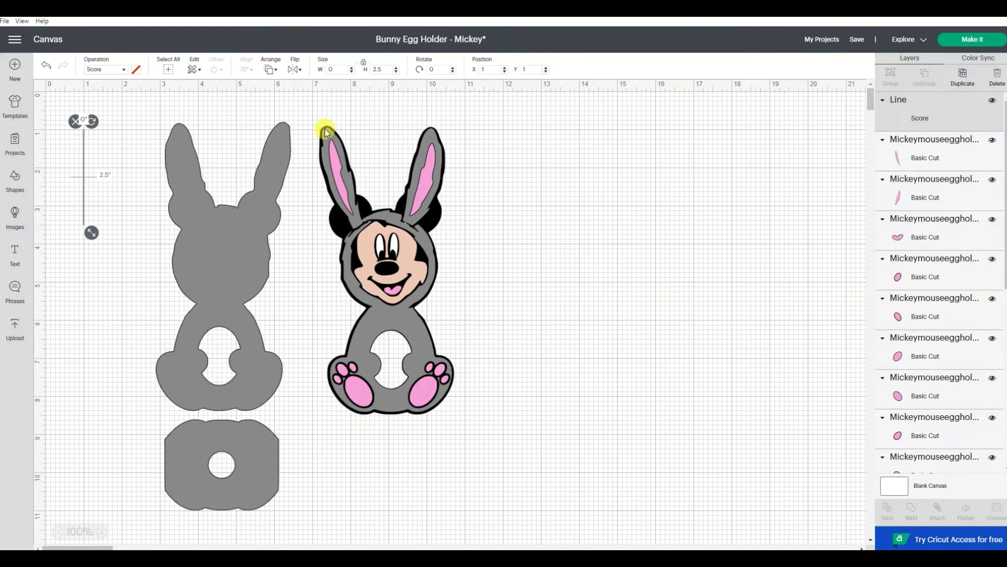
{"action": "left_click", "coordinate": [379, 70]}
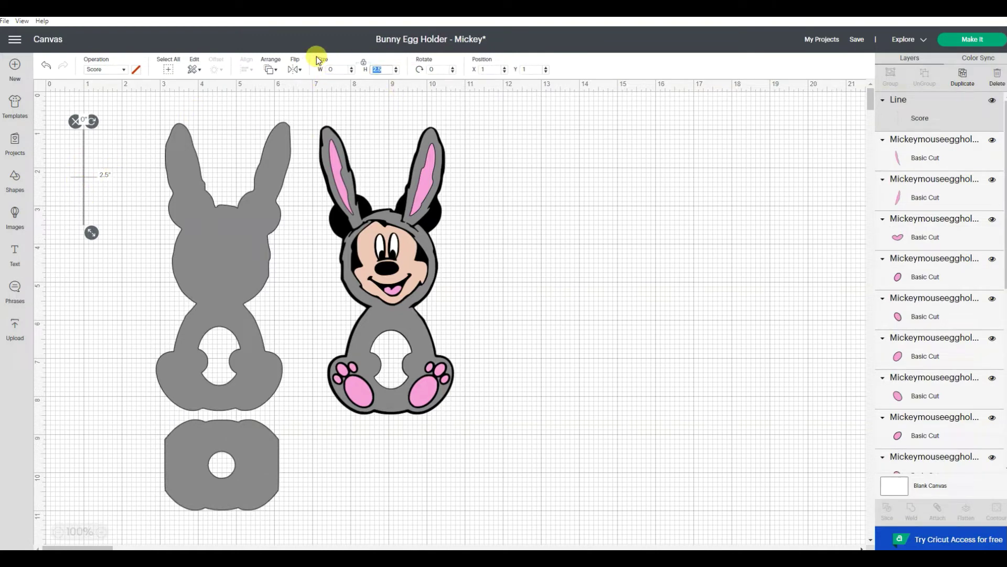
{"action": "type", "text": "3"}
{"action": "key", "text": "Return"}
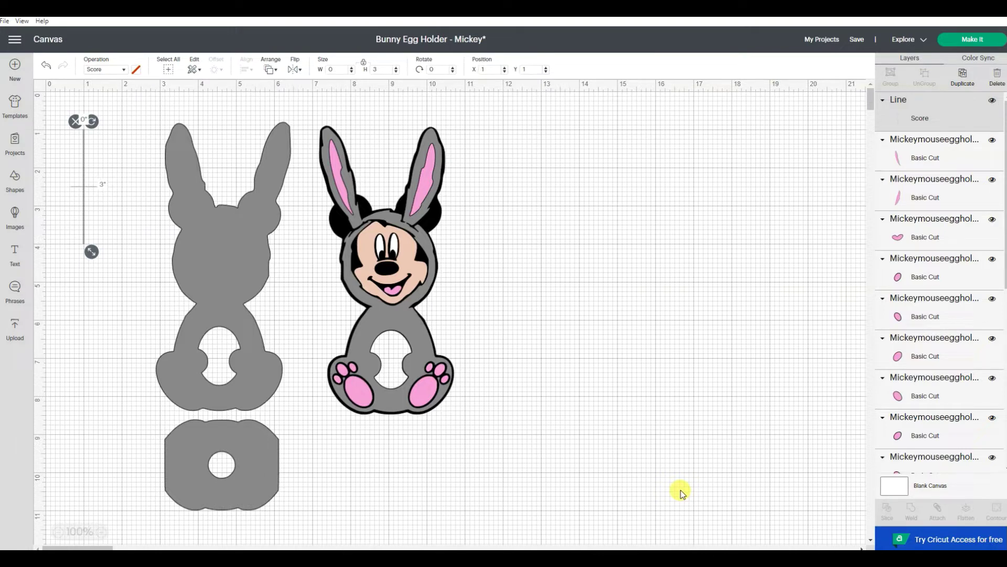
Step: Rotate the score line to 90 degrees and position it across the base piece's upper corners at about X 3.13, Y 9.15
{"action": "left_click_drag", "start_coordinate": [84, 195], "coordinate": [113, 299]}
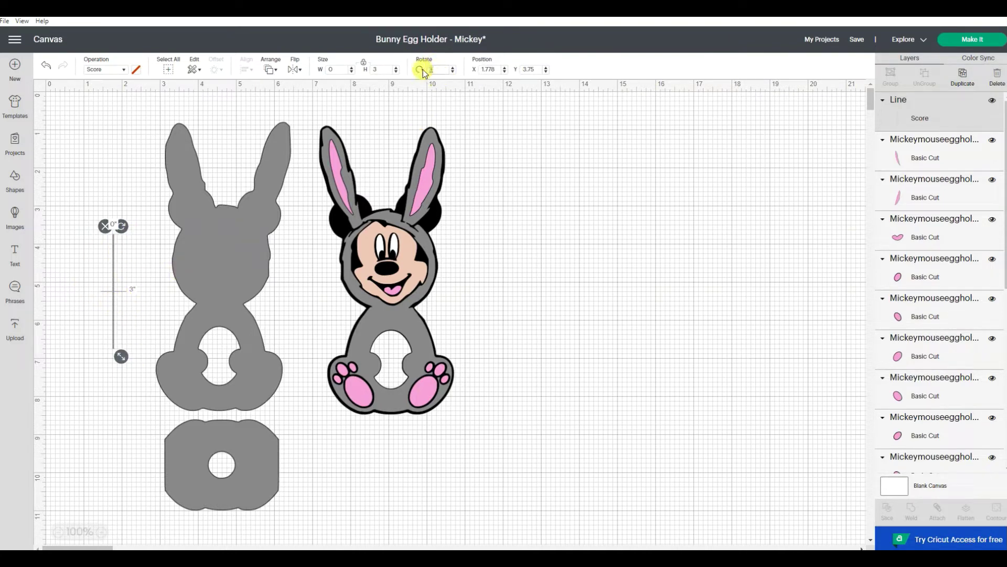
{"action": "type", "text": "0"}
{"action": "key", "text": "Return"}
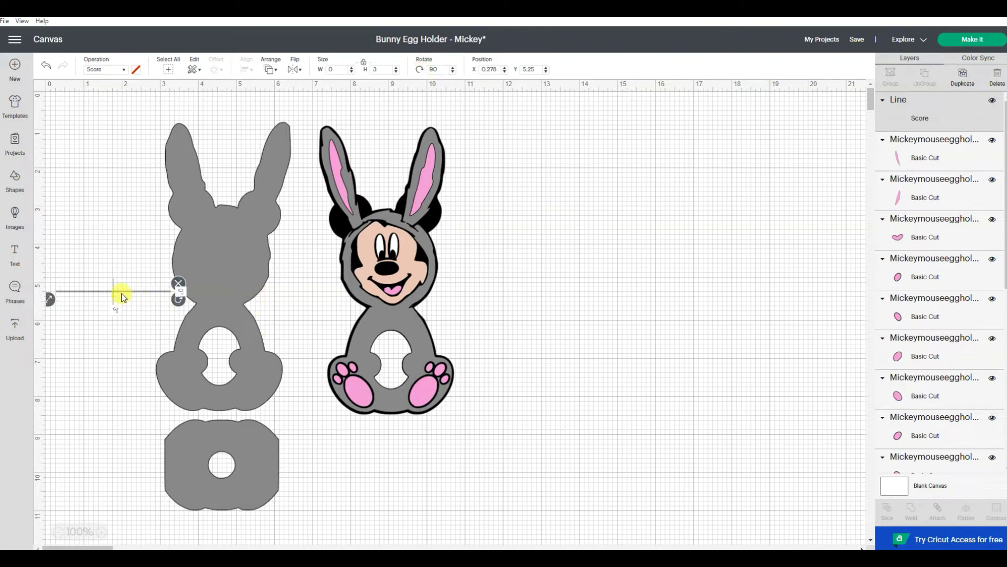
{"action": "left_click_drag", "start_coordinate": [124, 293], "coordinate": [227, 438]}
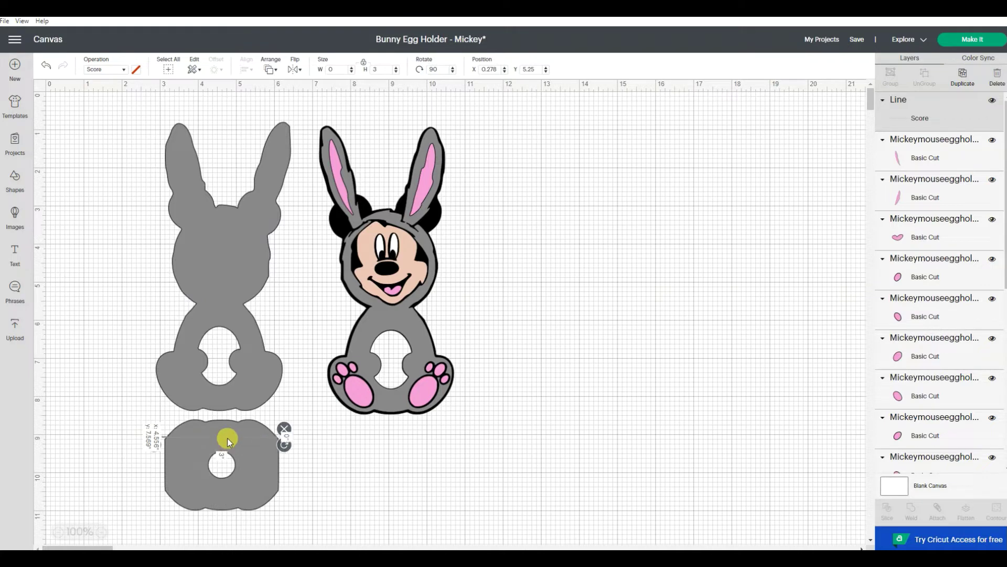
{"action": "left_click_drag", "start_coordinate": [228, 438], "coordinate": [228, 440]}
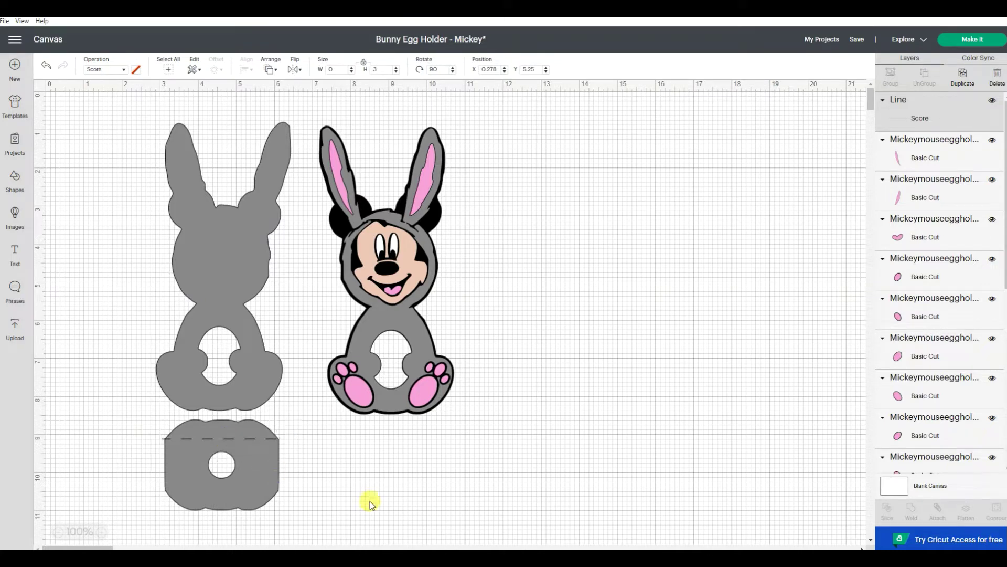
{"action": "left_click", "coordinate": [391, 504]}
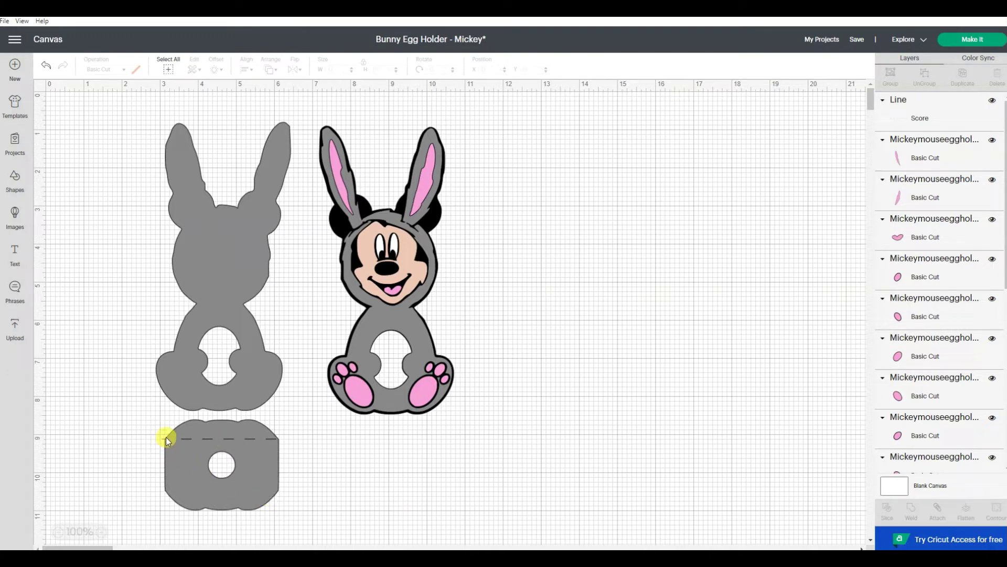
{"action": "left_click_drag", "start_coordinate": [252, 439], "coordinate": [253, 440]}
{"action": "left_click", "coordinate": [346, 469]}
Step: Duplicate the score line and place the copy across the base piece's lower corners, parallel to the first
{"action": "left_click", "coordinate": [229, 438]}
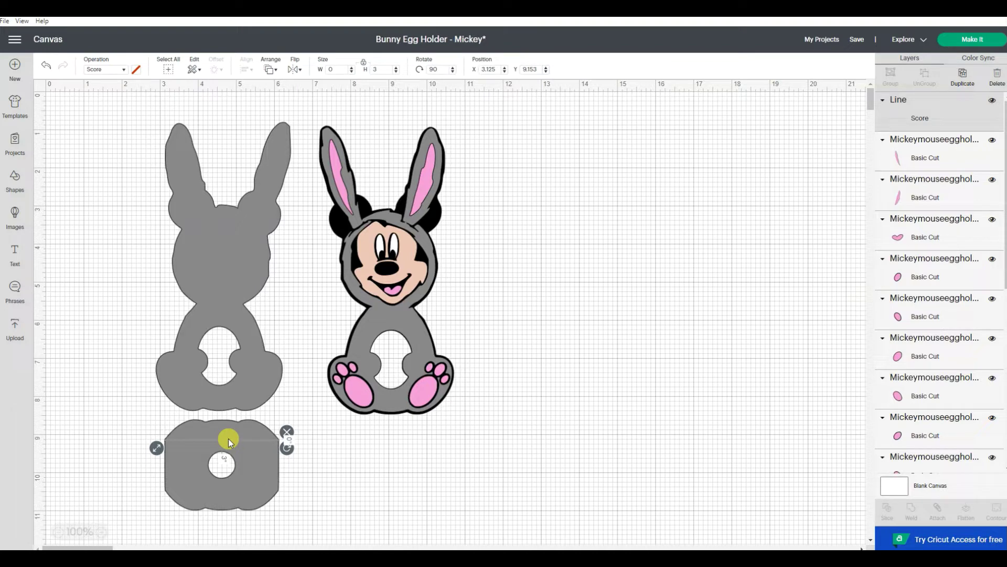
{"action": "right_click", "coordinate": [229, 438]}
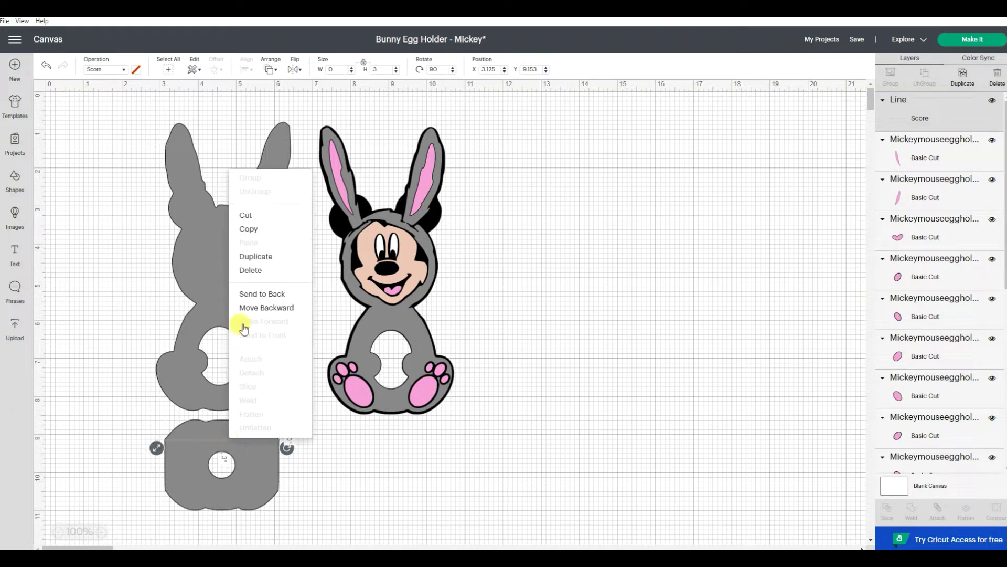
{"action": "left_click", "coordinate": [253, 257]}
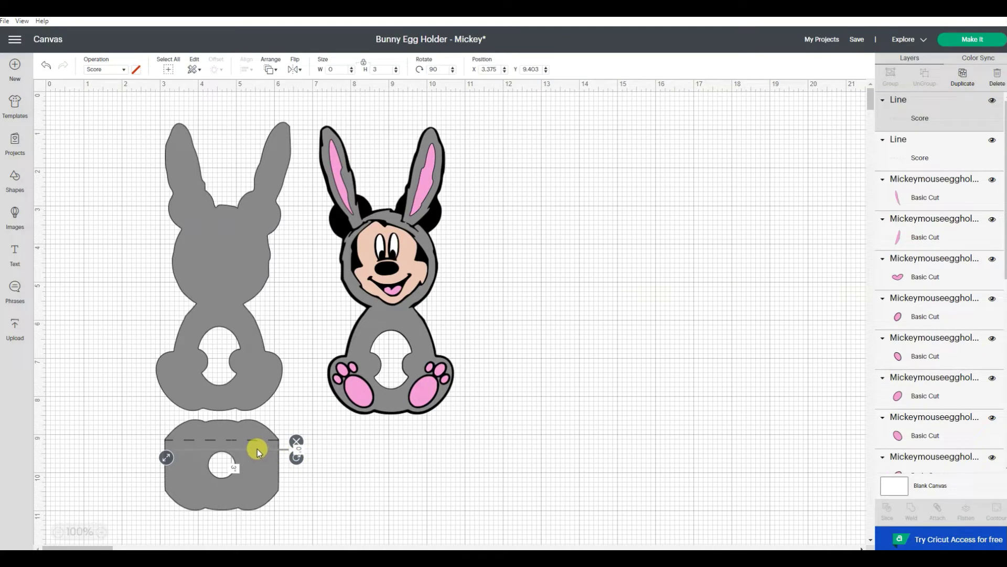
{"action": "left_click_drag", "start_coordinate": [258, 448], "coordinate": [252, 491]}
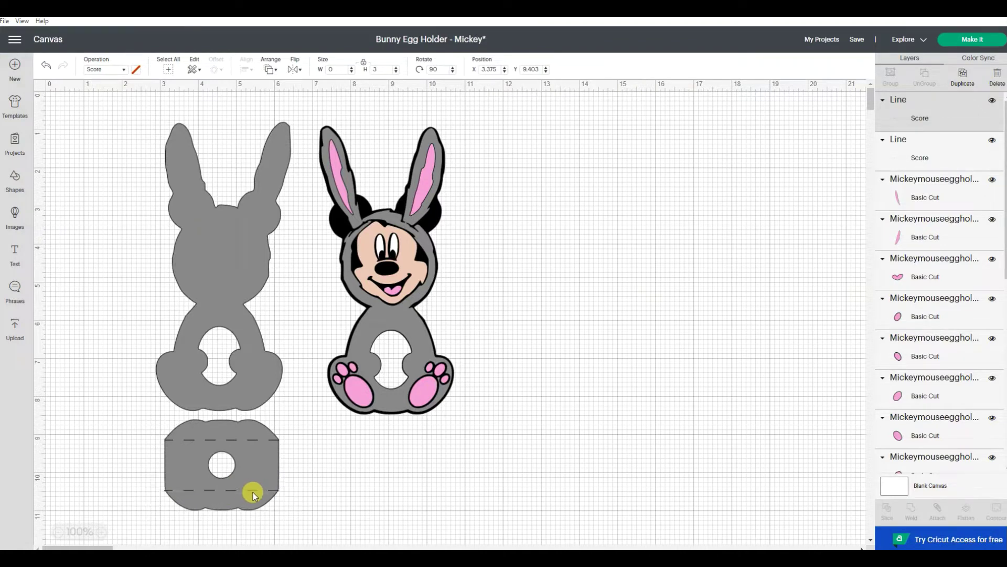
{"action": "left_click", "coordinate": [426, 495]}
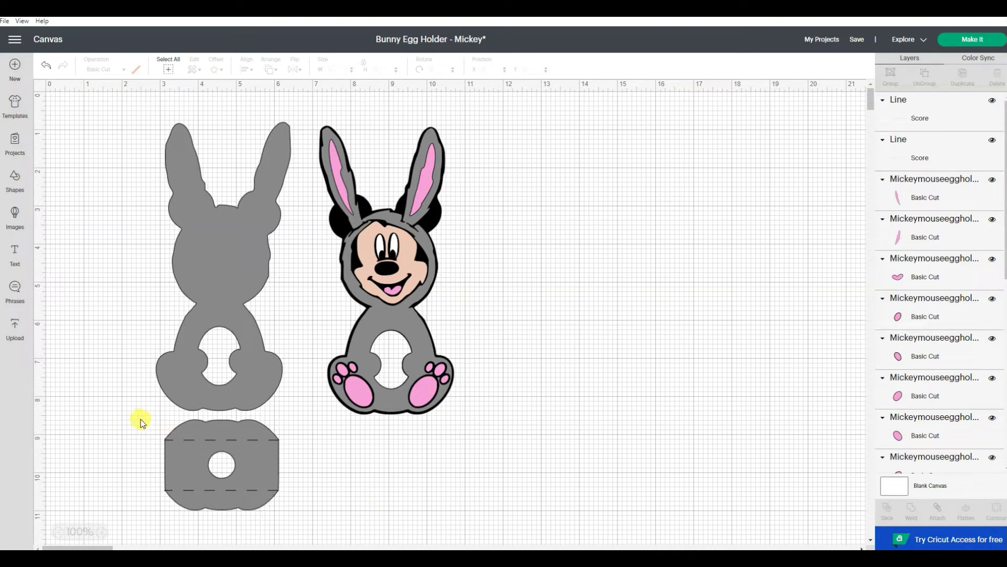
Step: Attach both score lines to the rectangular base piece so they stay together for cutting
{"action": "left_click_drag", "start_coordinate": [140, 419], "coordinate": [337, 521]}
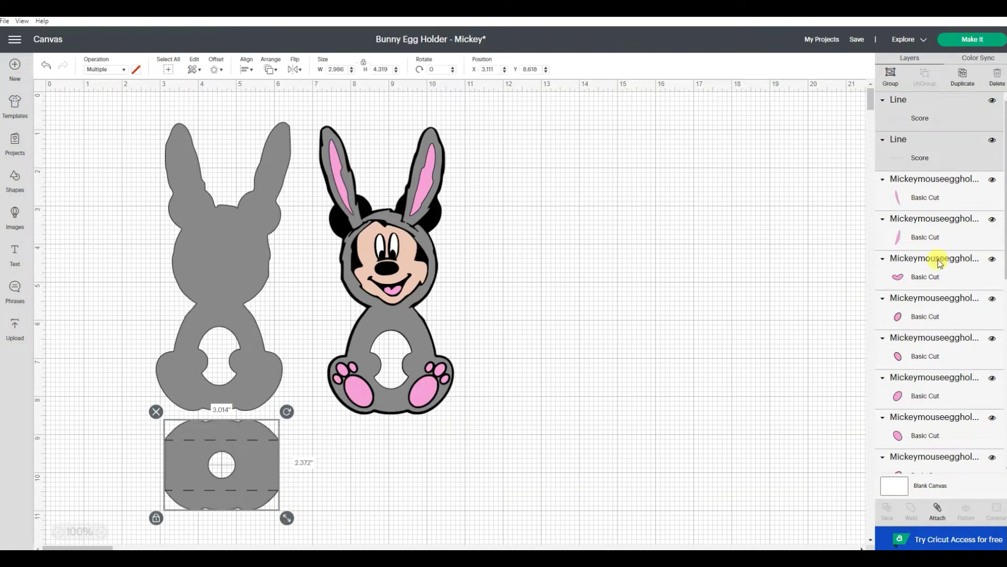
{"action": "scroll", "coordinate": [979, 378], "scroll_direction": "down", "scroll_amount": 5}
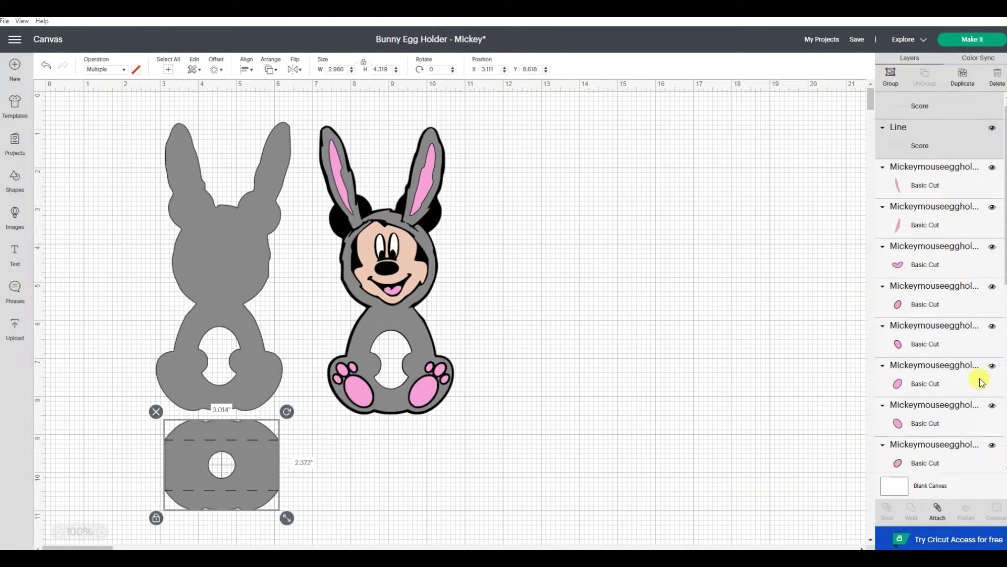
{"action": "scroll", "coordinate": [980, 378], "scroll_direction": "down", "scroll_amount": 4}
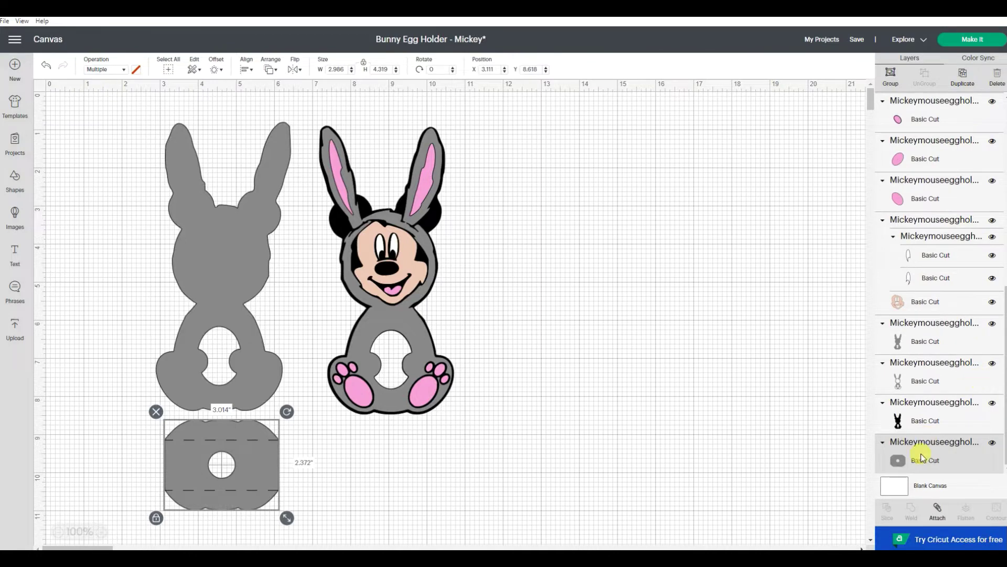
{"action": "left_click", "coordinate": [938, 518]}
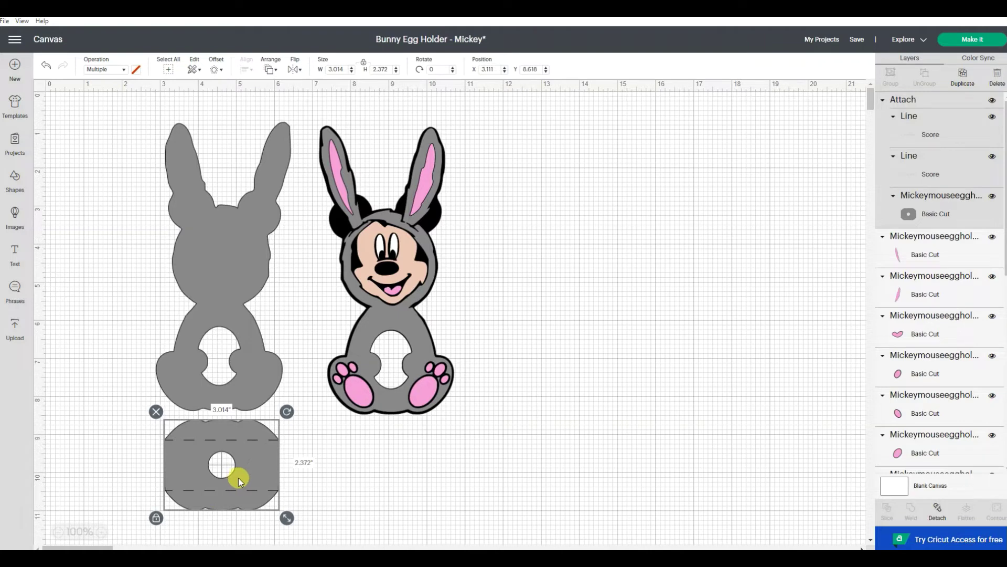
{"action": "left_click", "coordinate": [575, 464]}
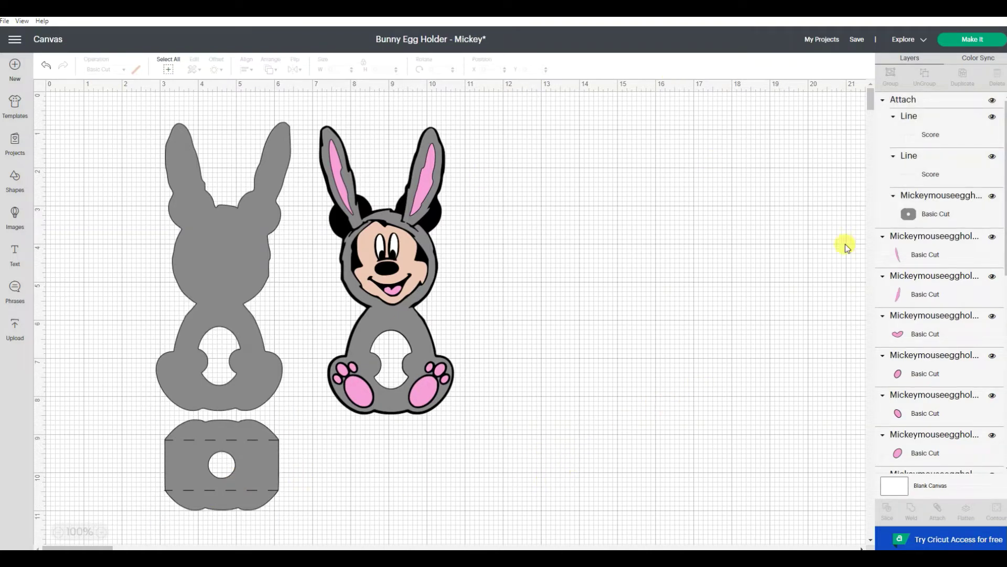
Step: Prepare the project for making, check the layout of each coloured mat, and continue to the machine connection stage
{"action": "left_click", "coordinate": [990, 41]}
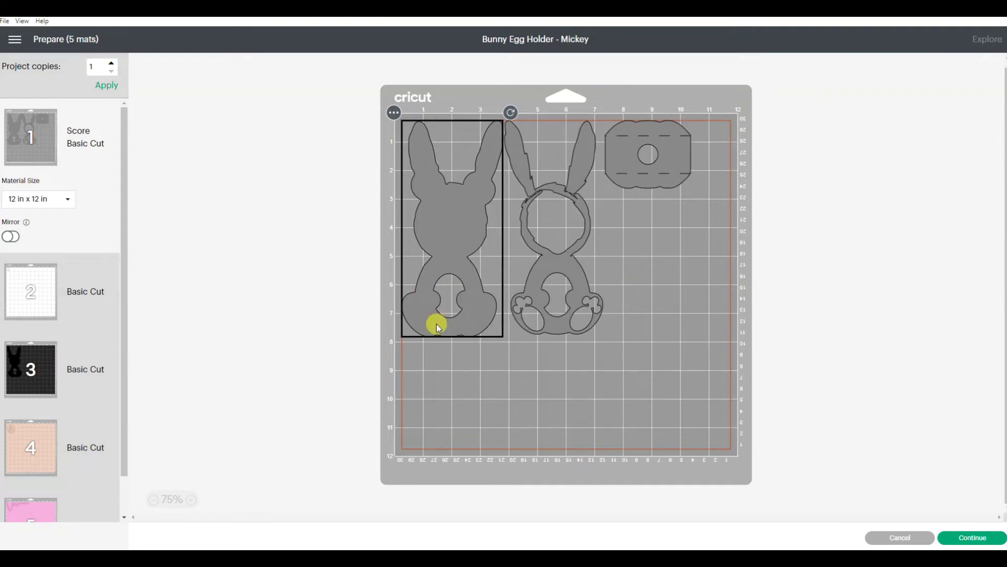
{"action": "left_click", "coordinate": [26, 292]}
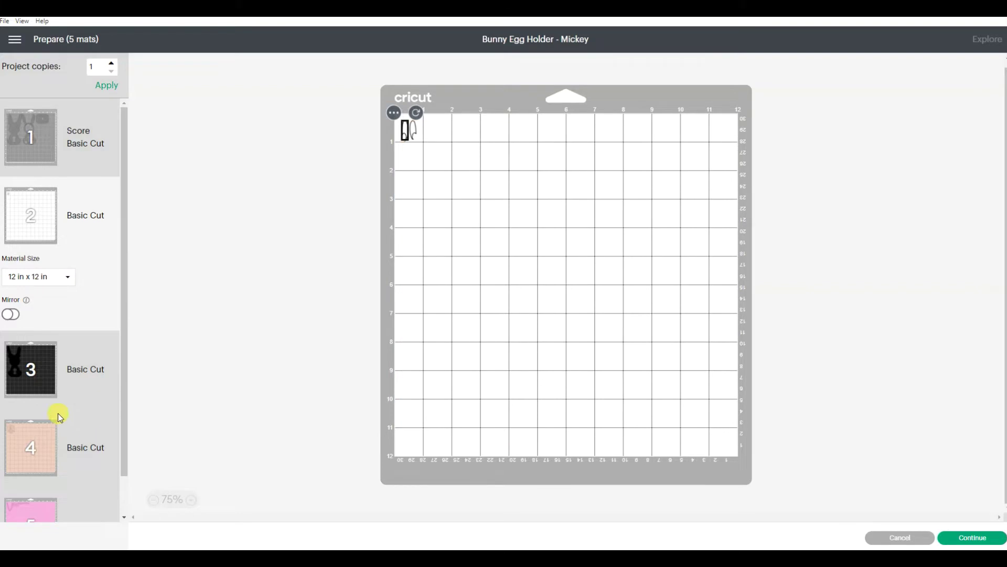
{"action": "left_click", "coordinate": [42, 378]}
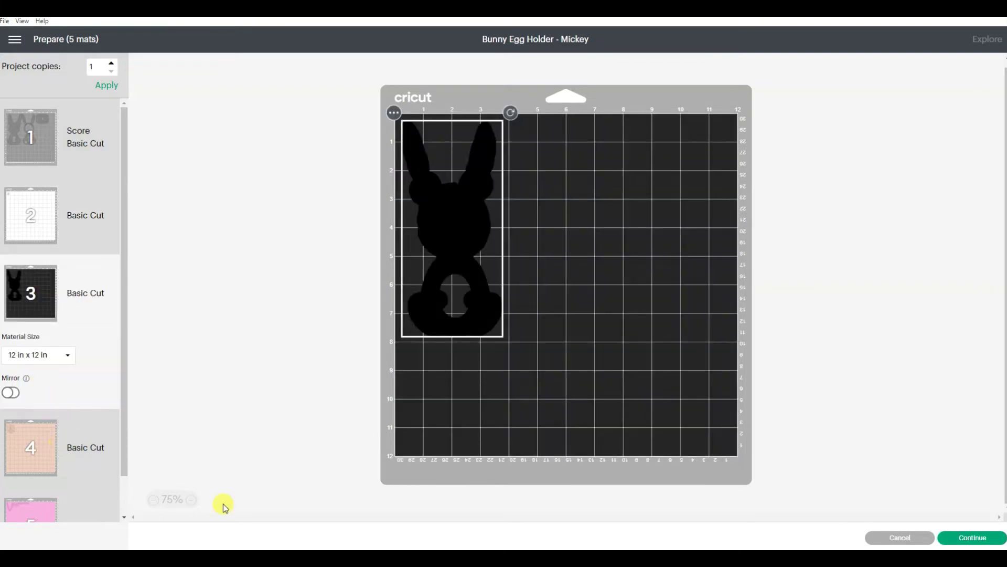
{"action": "left_click", "coordinate": [42, 443]}
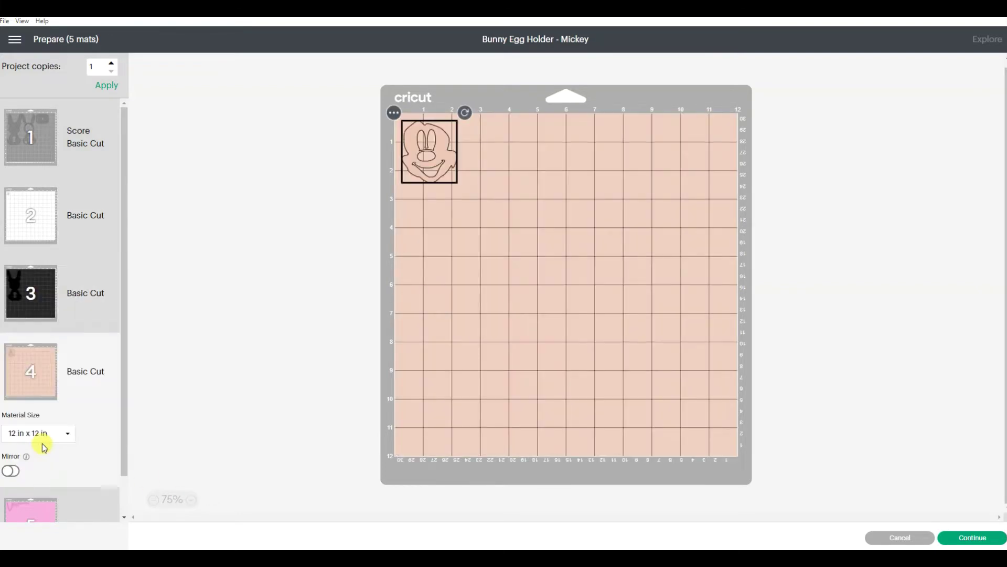
{"action": "scroll", "coordinate": [43, 447], "scroll_direction": "down", "scroll_amount": 1}
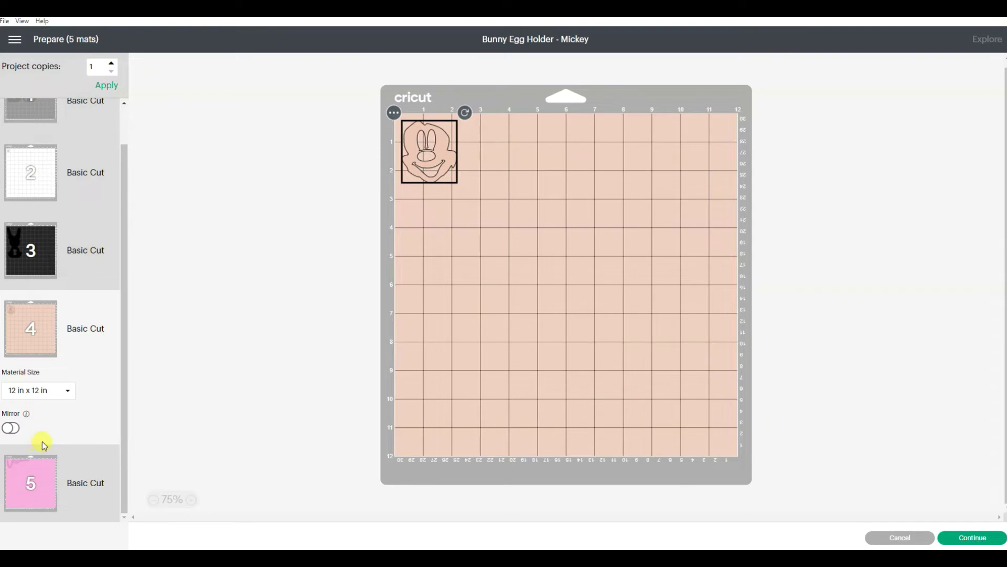
{"action": "left_click", "coordinate": [17, 476]}
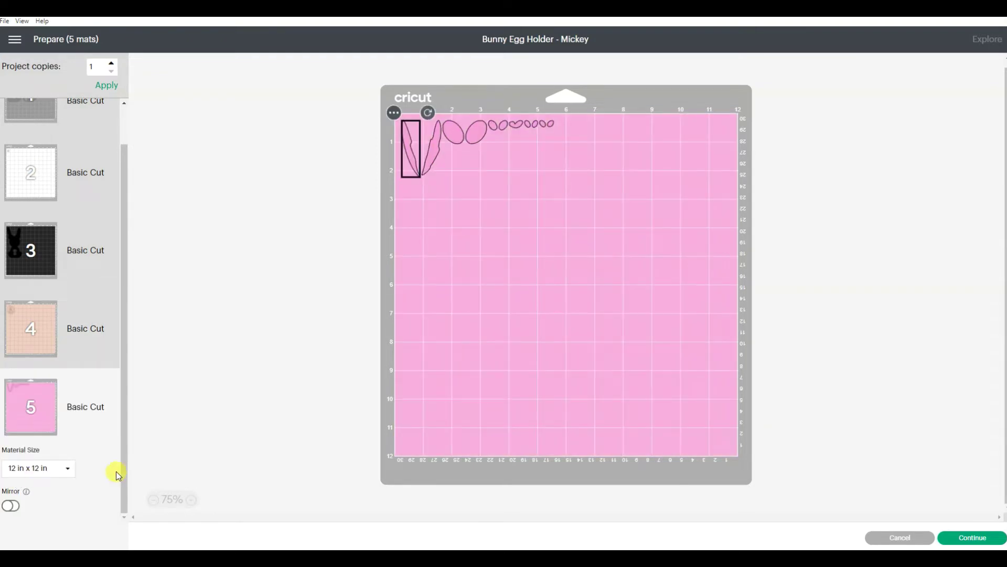
{"action": "scroll", "coordinate": [95, 275], "scroll_direction": "up", "scroll_amount": 2}
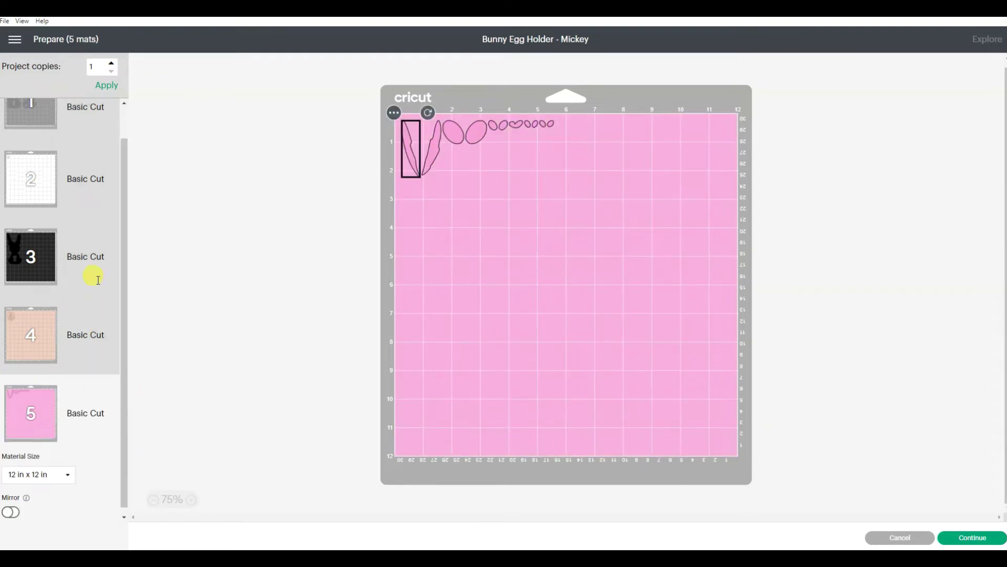
{"action": "left_click", "coordinate": [38, 119]}
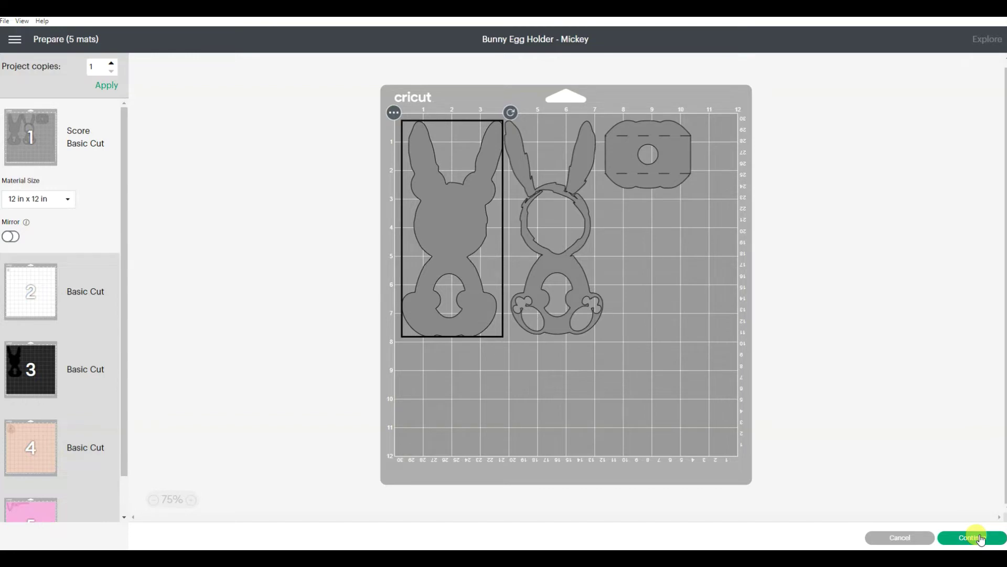
{"action": "left_click", "coordinate": [982, 541]}
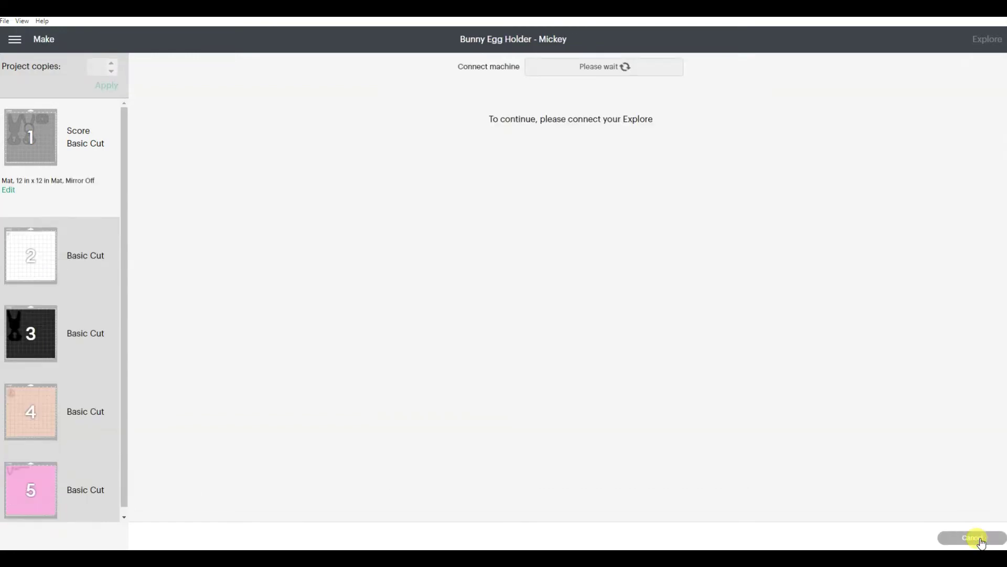